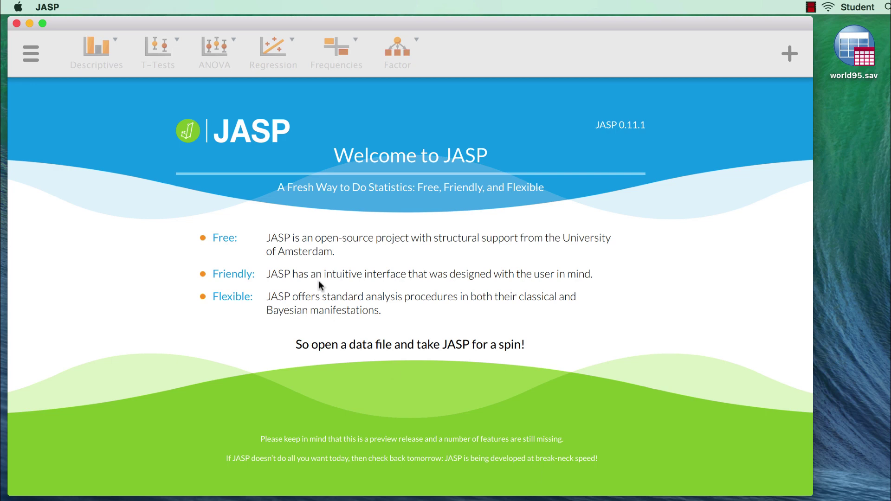
# Open world95.sav from the Desktop into JASP's data grid
pyautogui.click(32, 55)
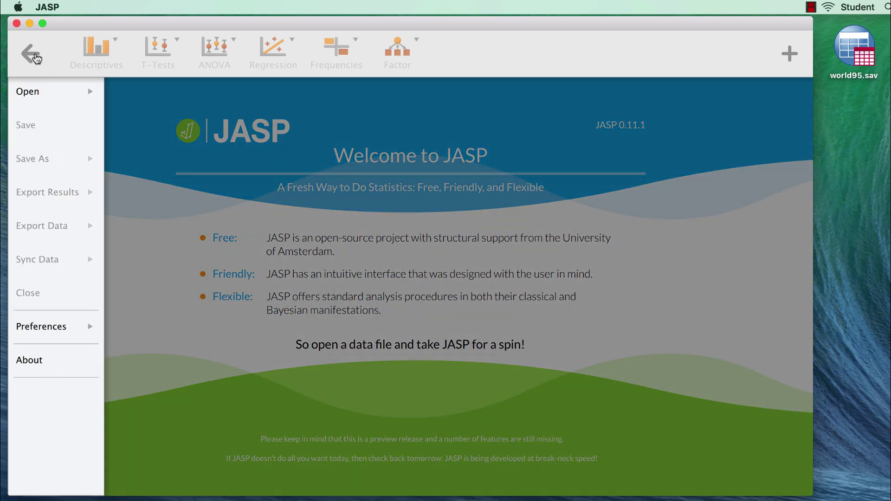
pyautogui.click(42, 96)
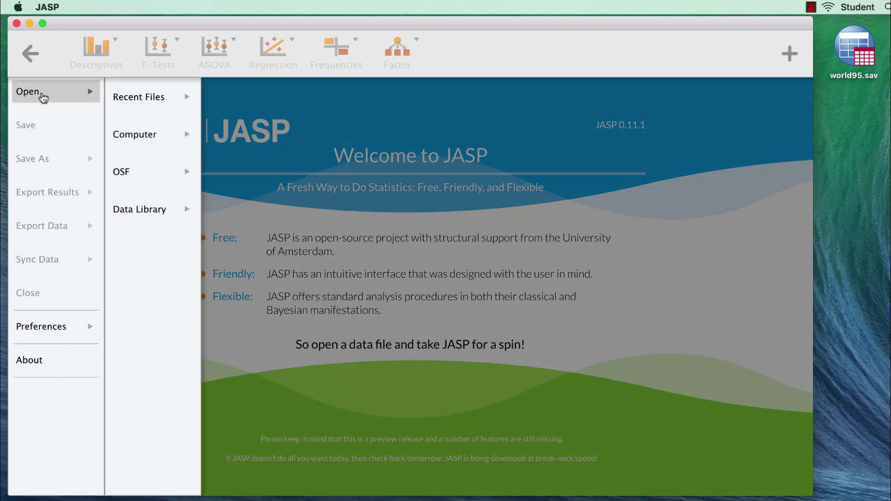
pyautogui.click(146, 136)
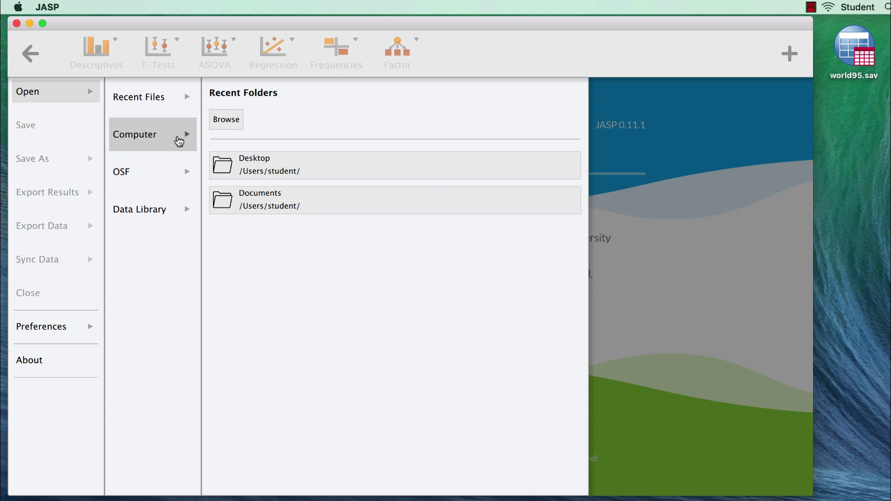
pyautogui.click(329, 169)
pyautogui.click(401, 118)
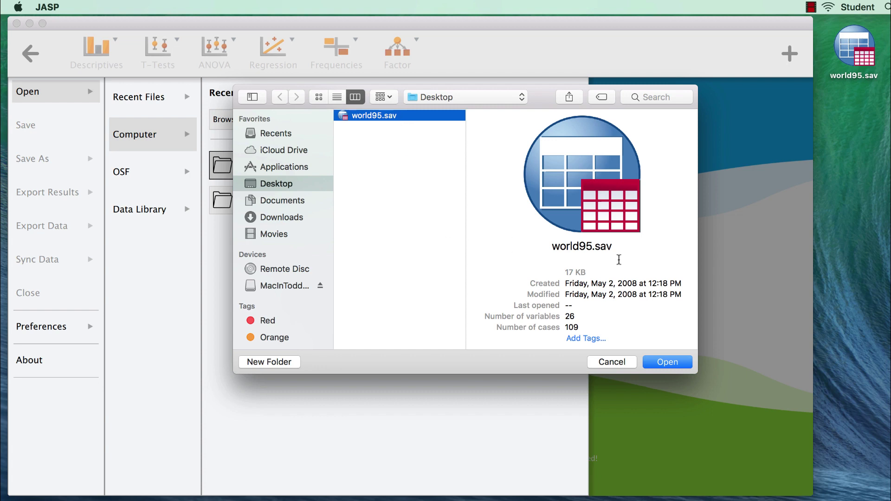
pyautogui.click(687, 362)
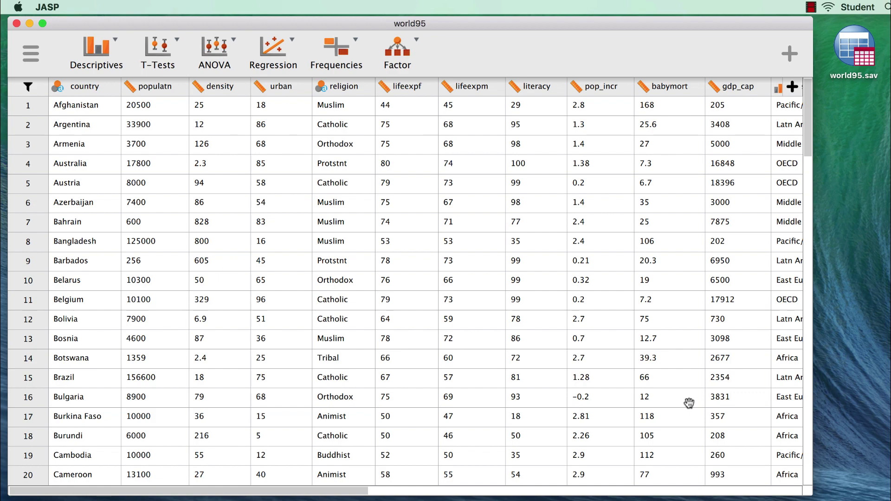
pyautogui.hscroll(5, 688, 400)
pyautogui.hscroll(3, 689, 402)
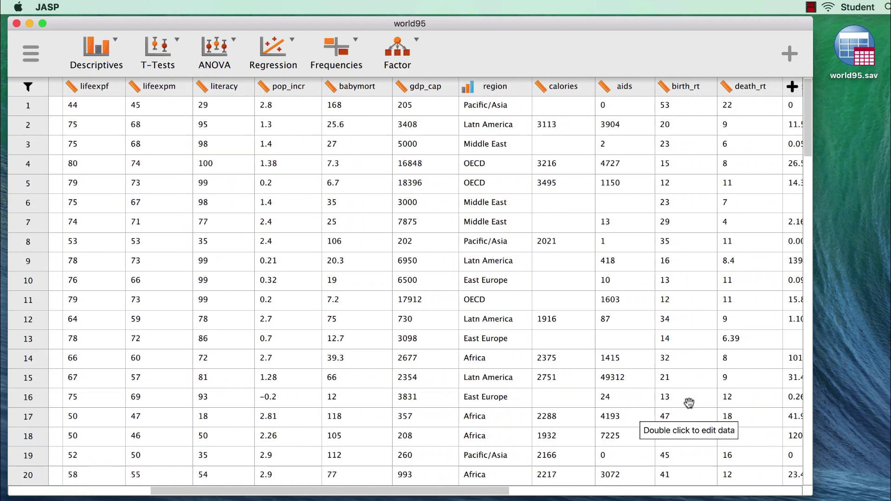
pyautogui.hscroll(2, 689, 402)
pyautogui.hscroll(3, 689, 402)
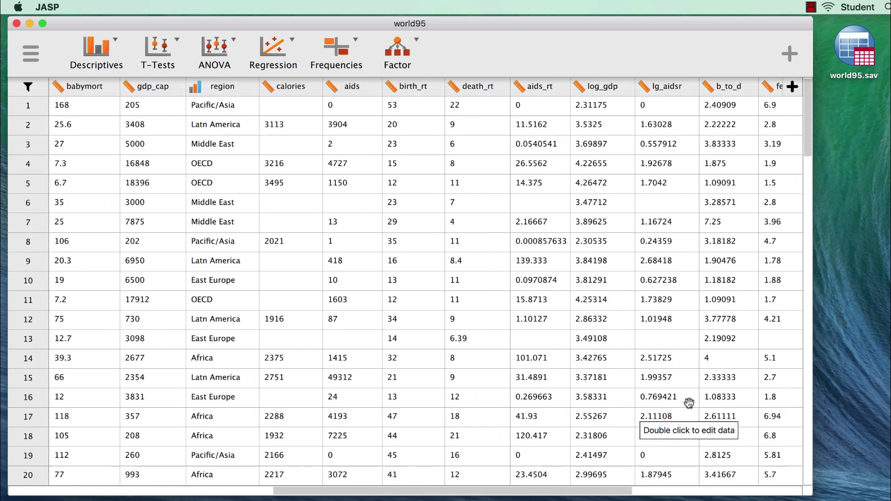
pyautogui.hscroll(-5, 689, 402)
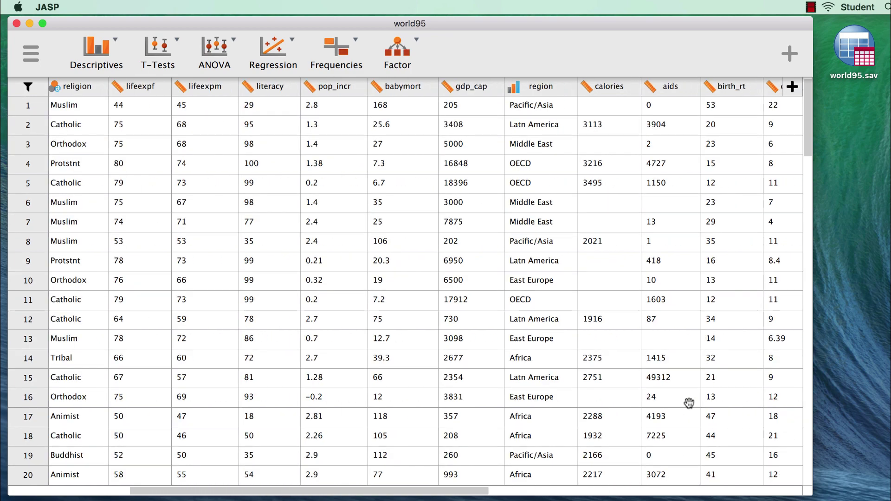
pyautogui.hscroll(-4, 523, 337)
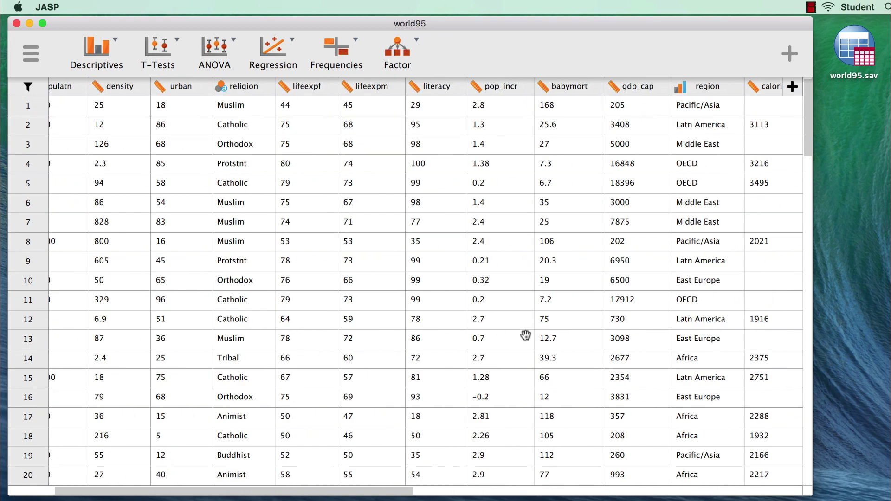
pyautogui.scroll(-1, 522, 334)
pyautogui.scroll(1, 525, 335)
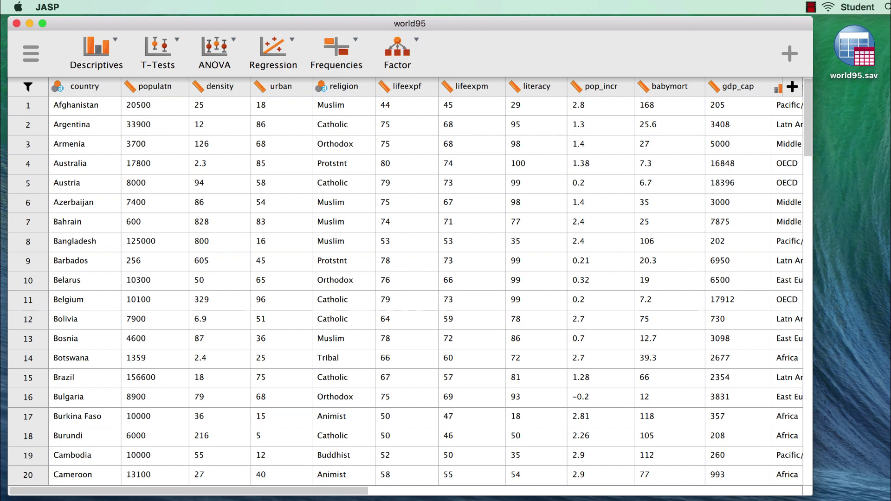
# Start a Descriptive Statistics analysis with lifeexpf and lifeexpm as variables
pyautogui.click(116, 59)
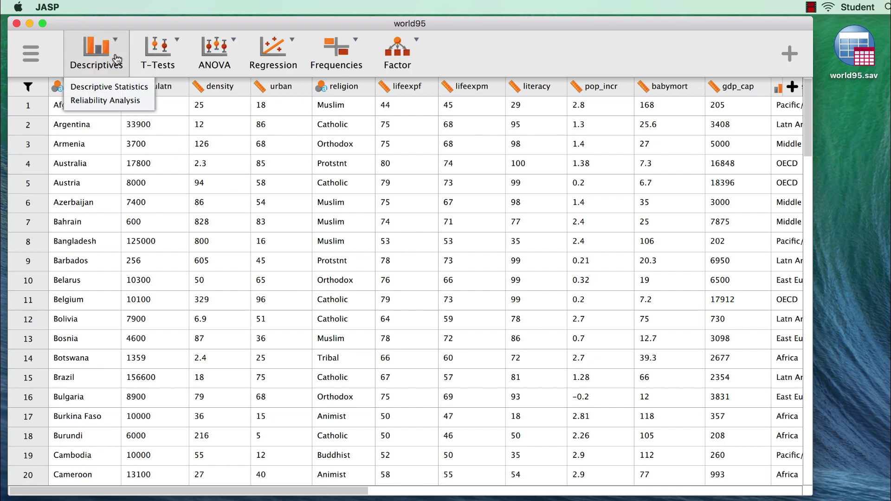
pyautogui.click(137, 88)
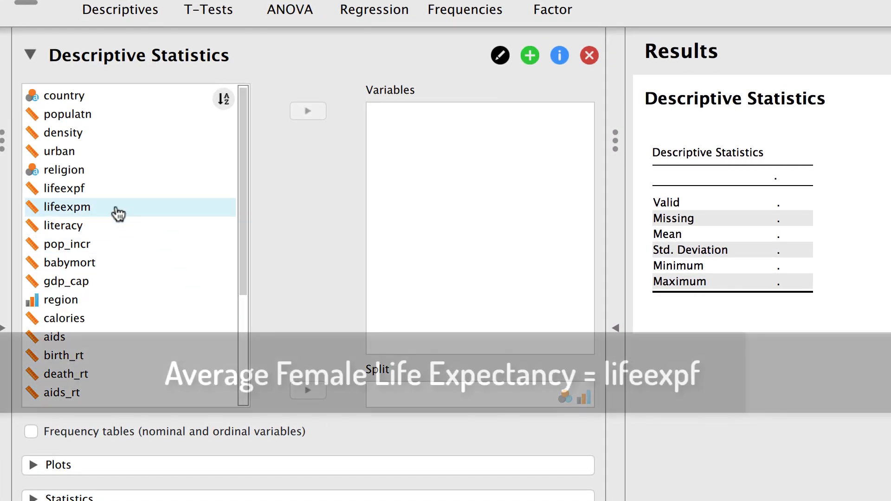
pyautogui.doubleClick(110, 191)
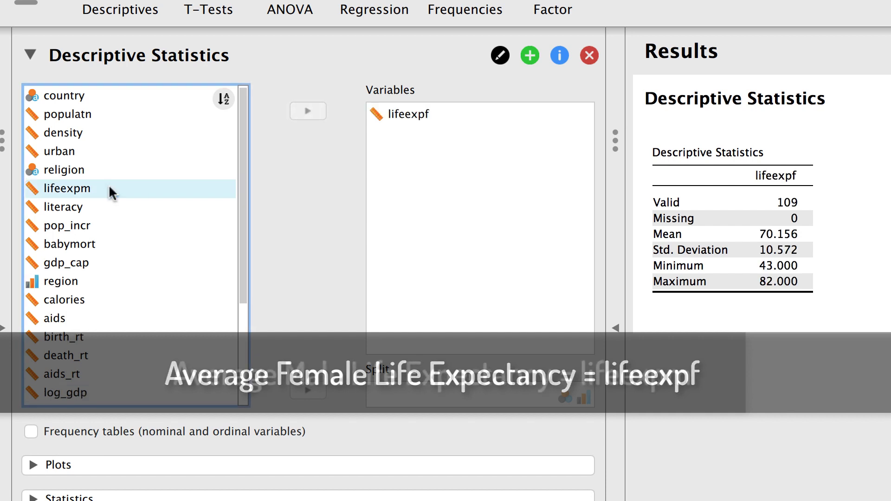
pyautogui.doubleClick(90, 191)
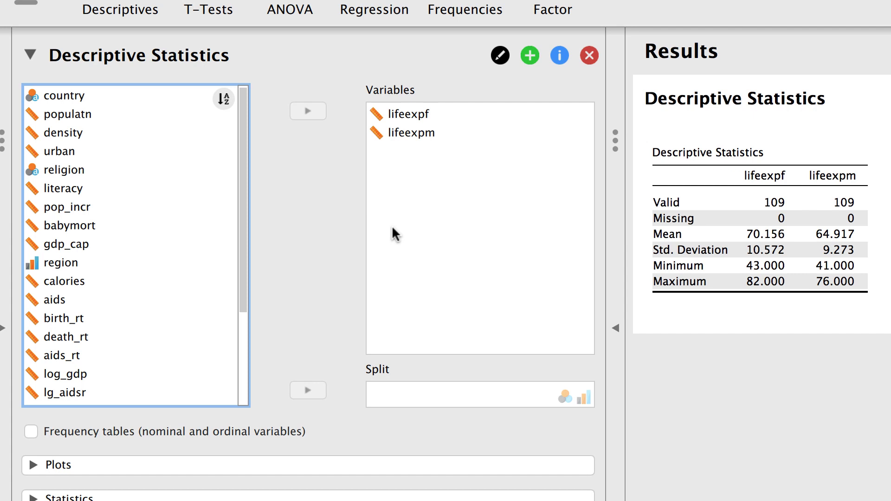
# Remove lifeexpm from Variables so only lifeexpf is analysed
pyautogui.click(450, 137)
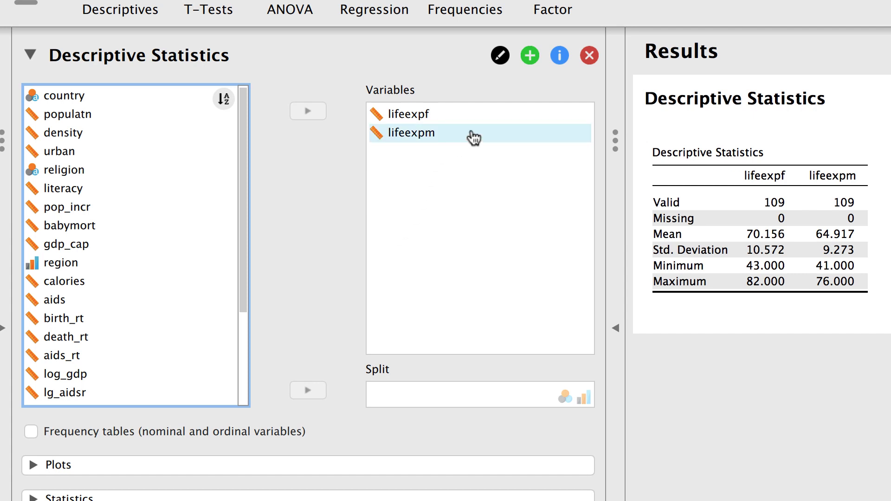
pyautogui.click(473, 138)
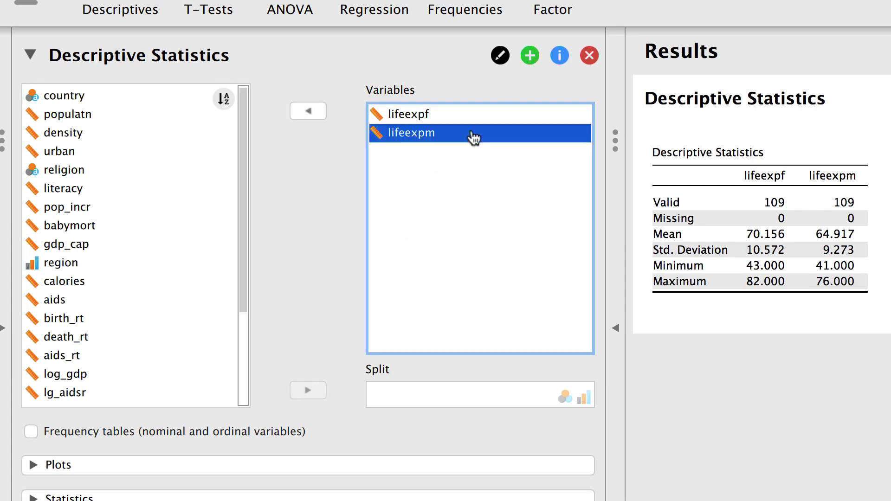
pyautogui.click(313, 112)
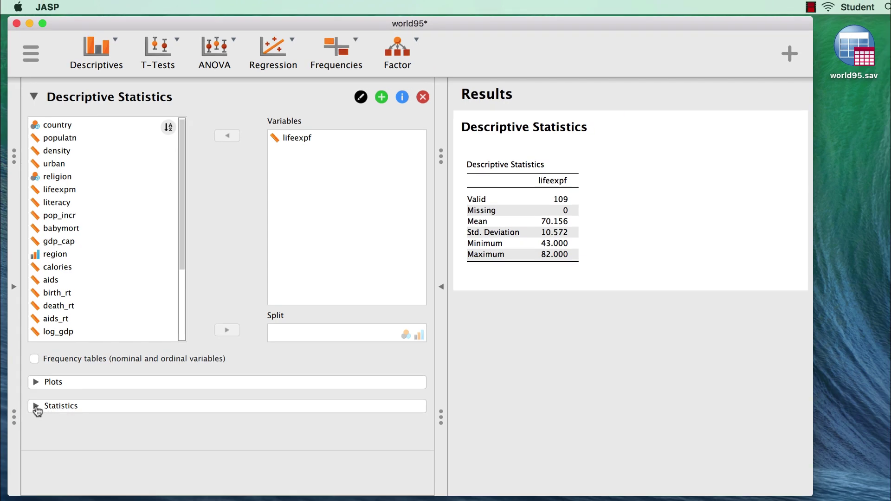
# Drop the mean and standard deviation from the lifeexpf statistics table
pyautogui.click(36, 407)
pyautogui.scroll(-5, 188, 414)
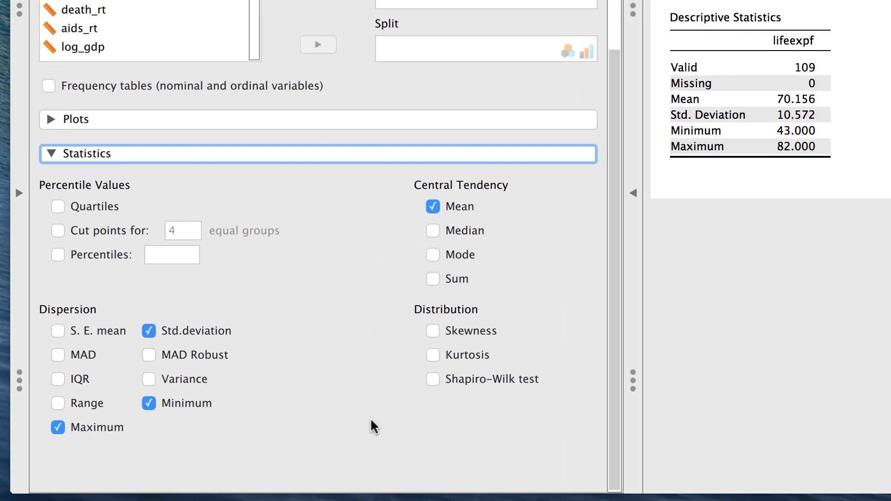
pyautogui.click(433, 208)
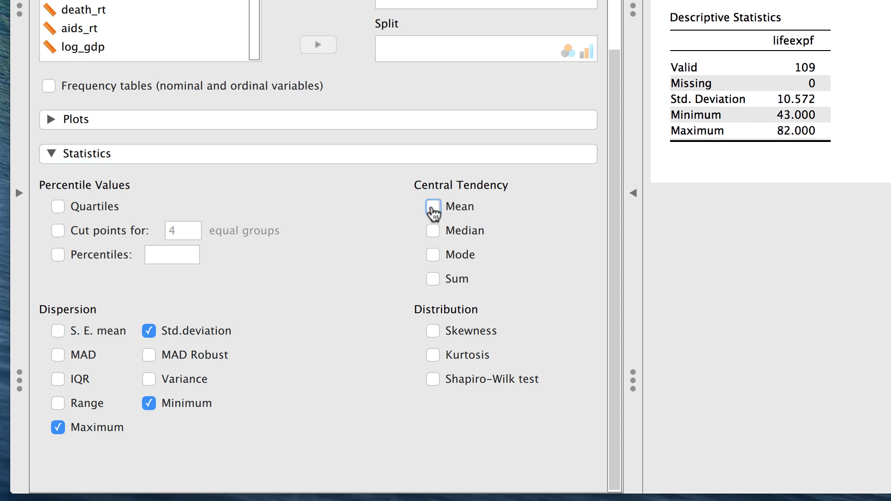
pyautogui.click(200, 331)
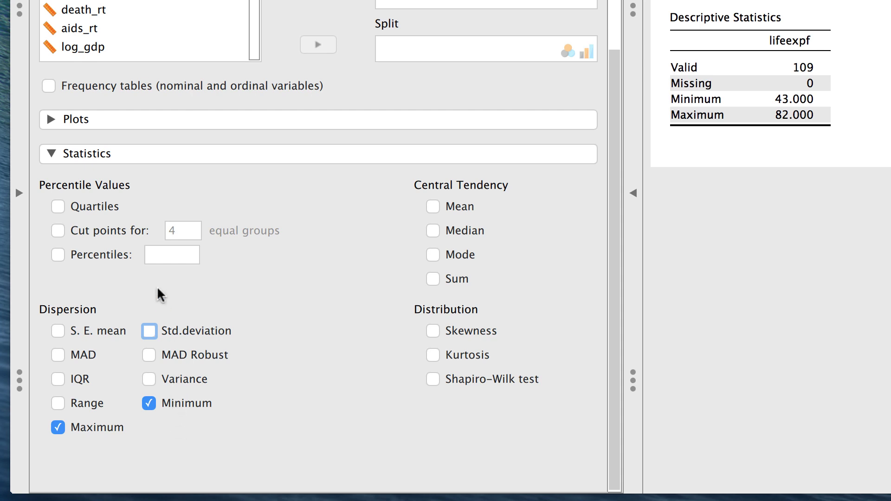
# Add quartiles and median to the lifeexpf statistics table
pyautogui.click(98, 209)
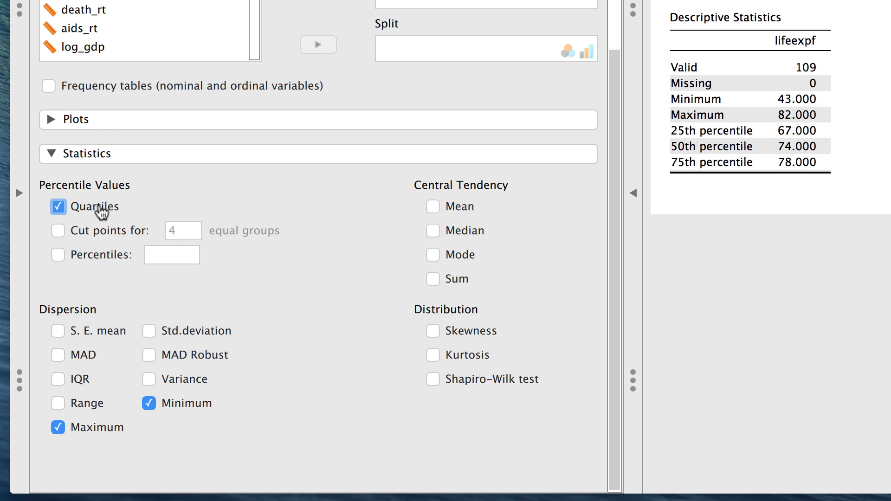
pyautogui.click(458, 231)
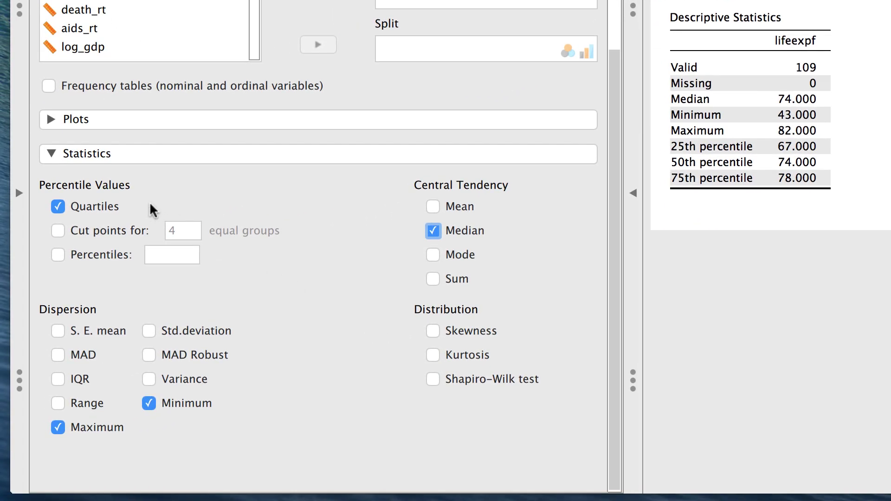
pyautogui.click(51, 121)
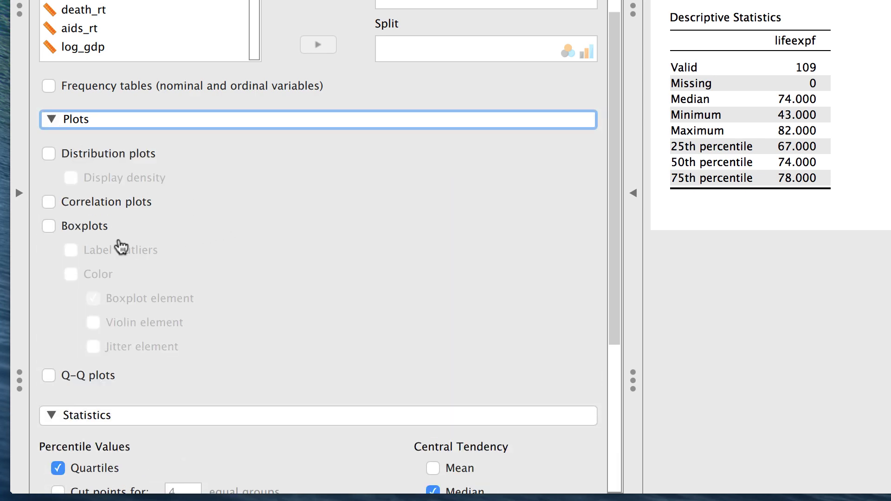
# Add a coloured lifeexpf boxplot with labelled outliers
pyautogui.click(93, 229)
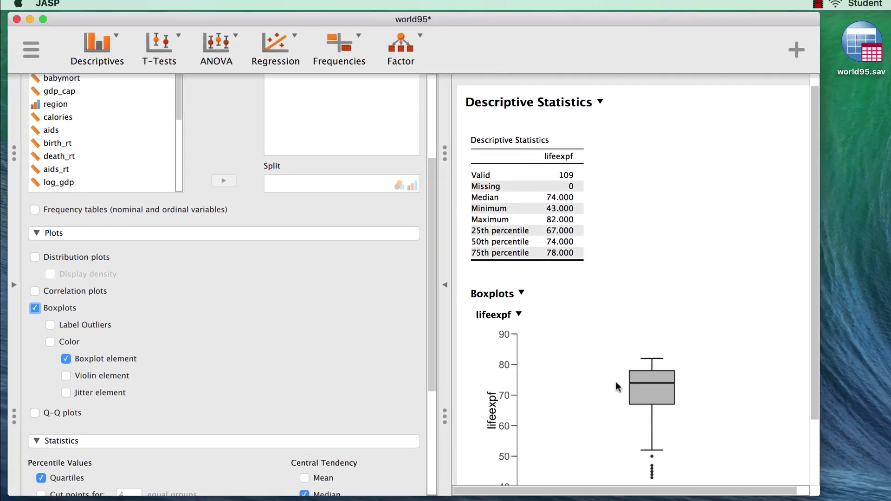
pyautogui.scroll(-1, 611, 382)
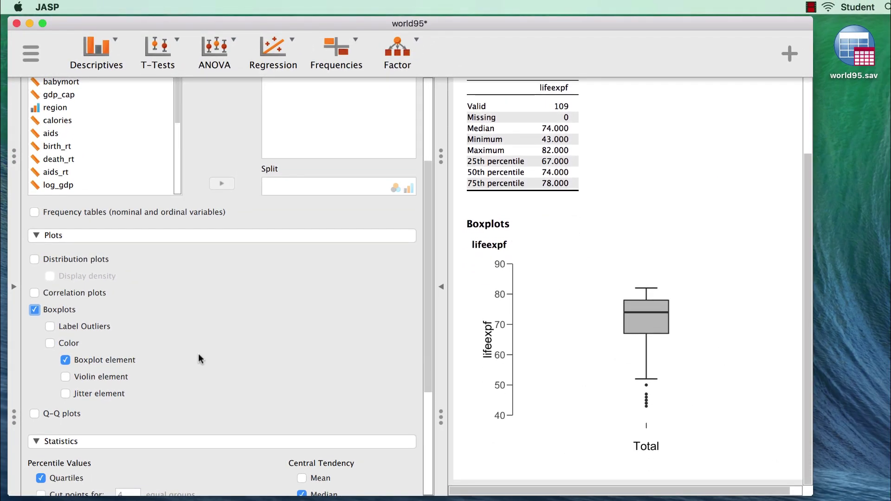
pyautogui.click(99, 329)
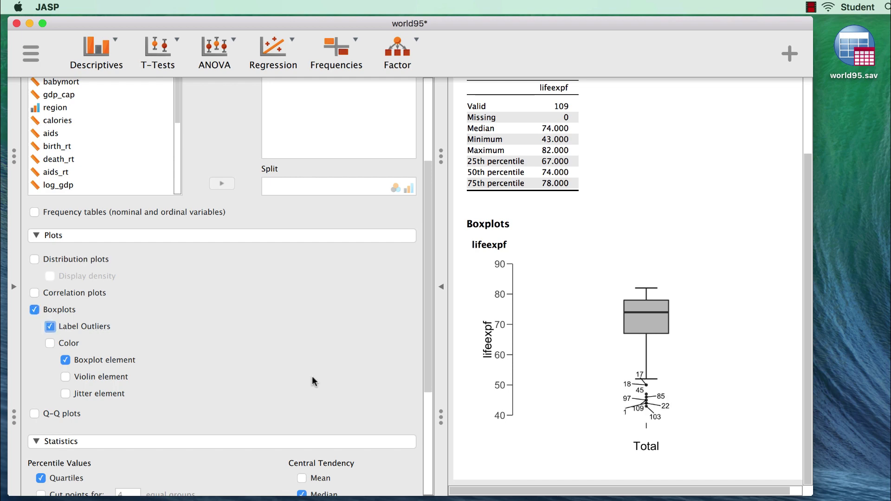
pyautogui.click(75, 345)
# Try violin and jitter overlays on the boxplot, then remove both
pyautogui.click(114, 381)
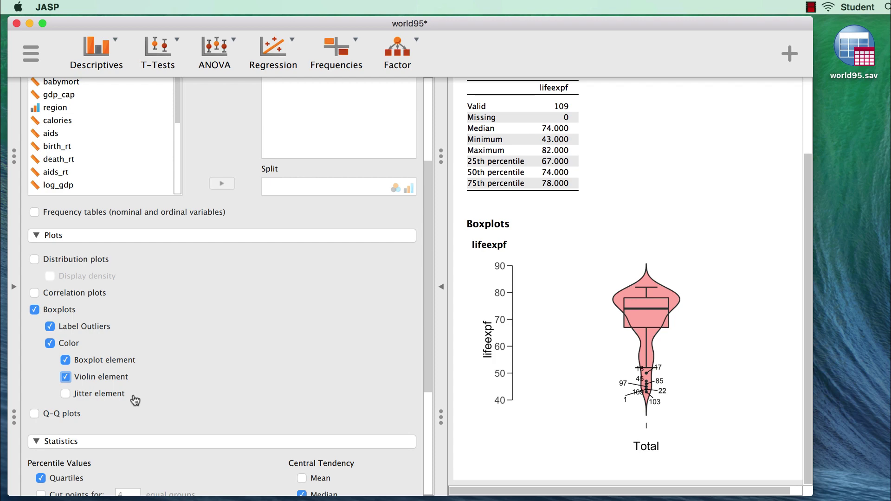
pyautogui.click(124, 398)
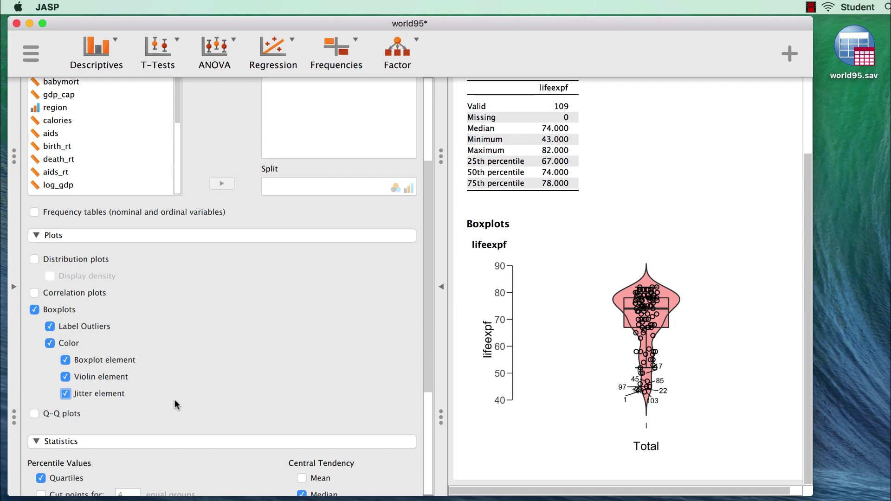
pyautogui.click(116, 398)
pyautogui.click(113, 379)
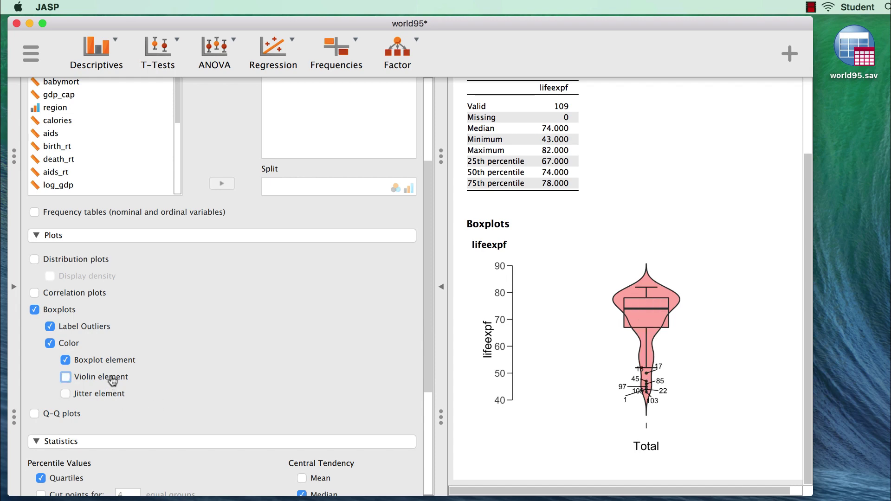
# Make the boxplot plain grey, briefly previewing then removing the violin overlay
pyautogui.click(72, 343)
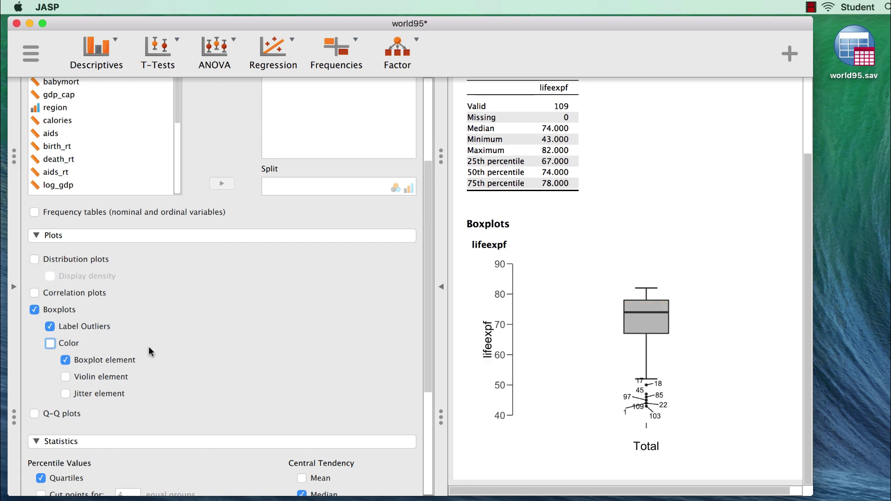
pyautogui.click(121, 381)
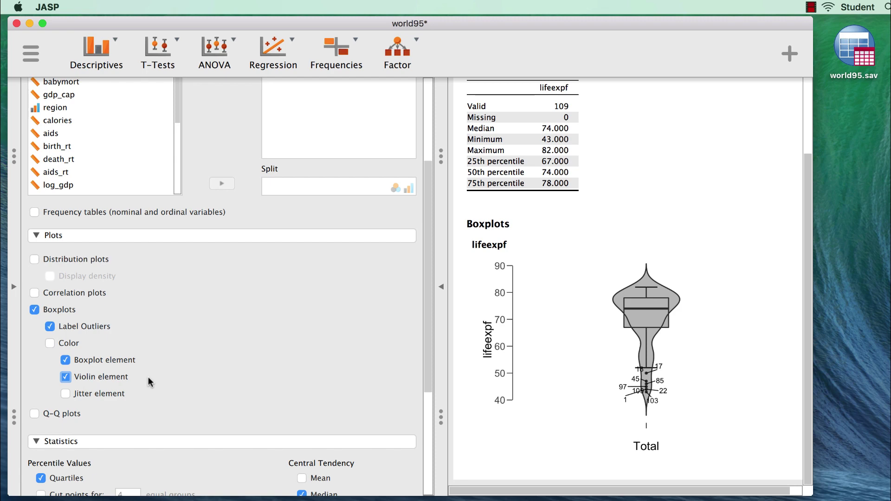
pyautogui.click(117, 381)
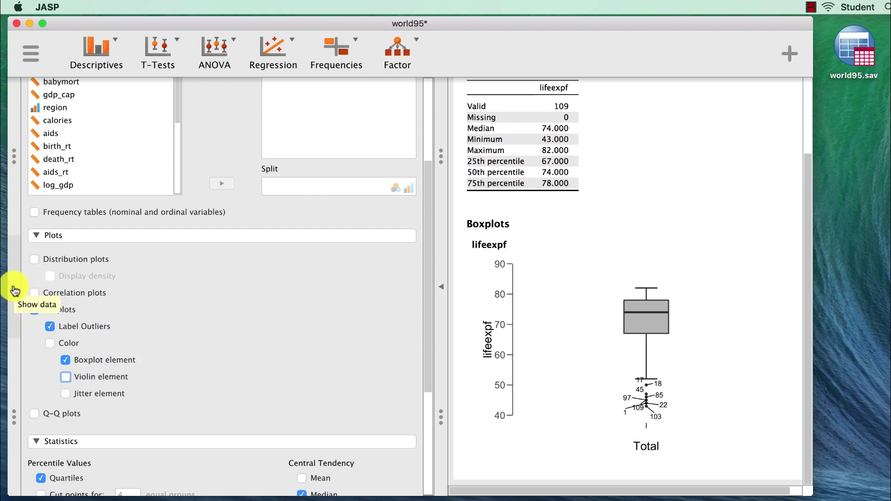
# Show the world95 data grid and scroll to outlier rows like row 22, Cent. Afri.R
pyautogui.click(15, 291)
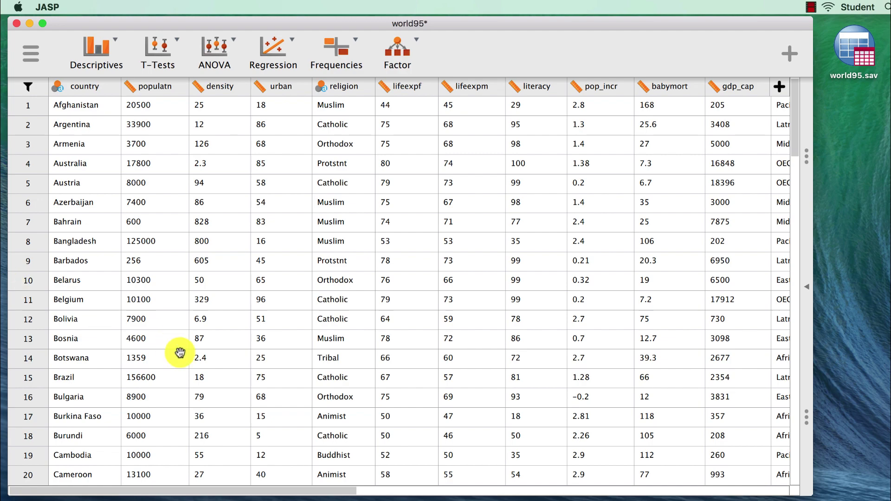
pyautogui.scroll(-20, 179, 350)
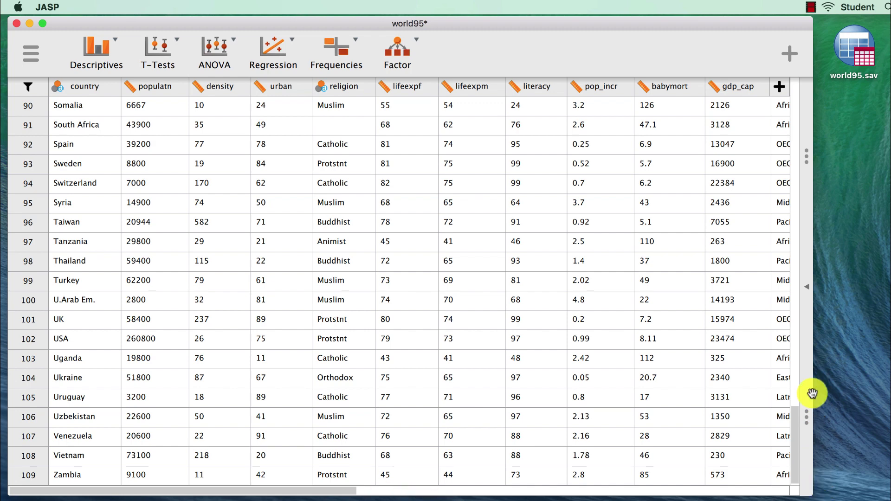
pyautogui.click(809, 288)
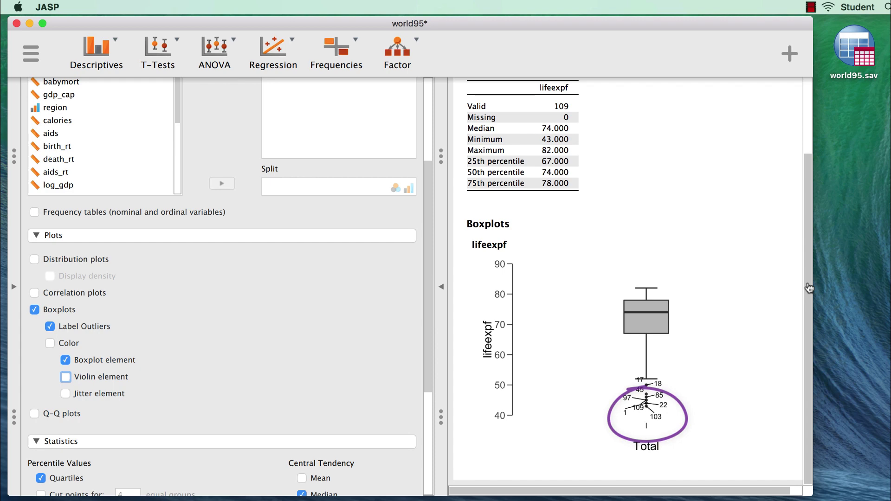
pyautogui.click(13, 287)
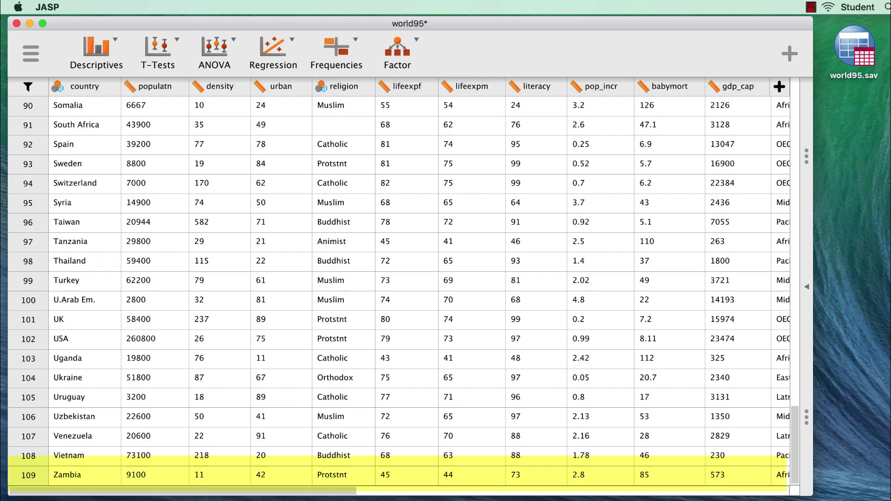
pyautogui.scroll(20, 106, 374)
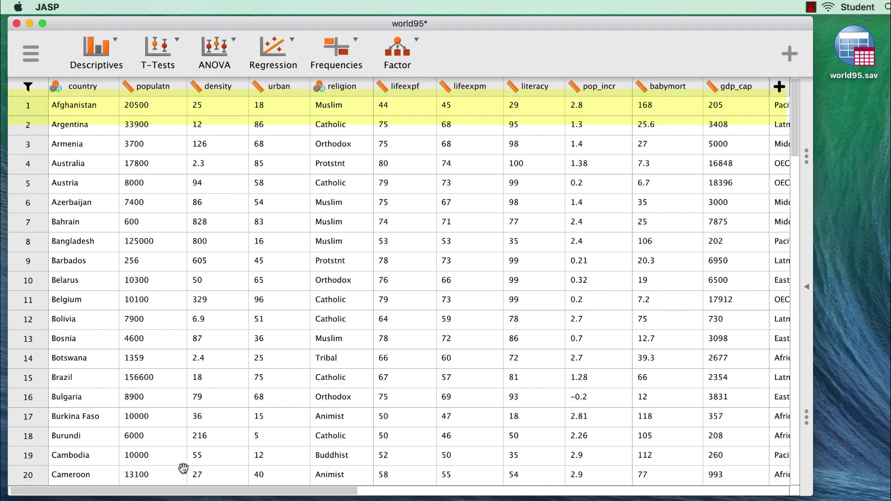
pyautogui.scroll(-3, 186, 460)
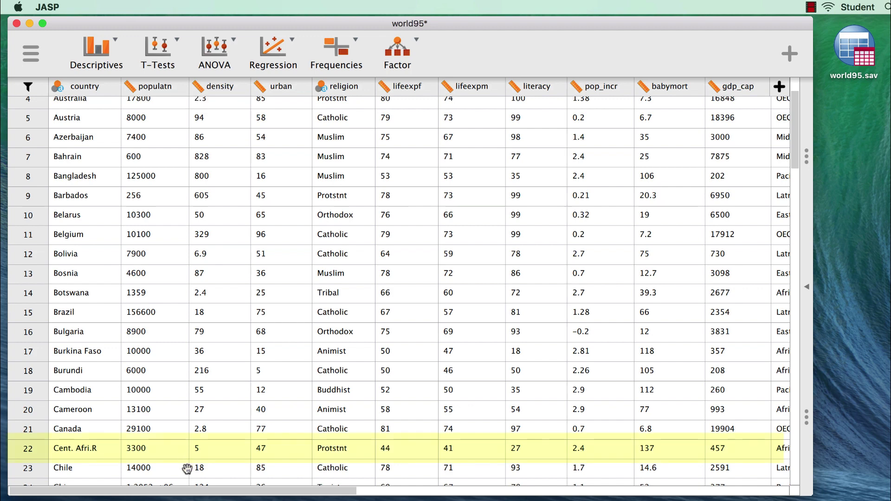